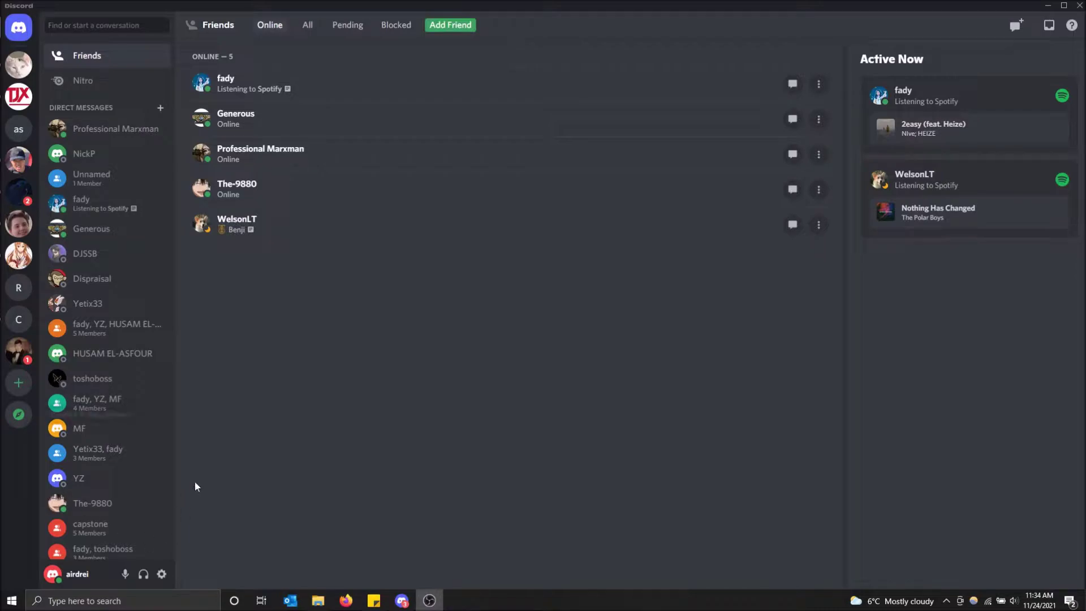
Open User Settings and go to the Voice & Video page.
{"action": "left_click", "coordinate": [162, 576]}
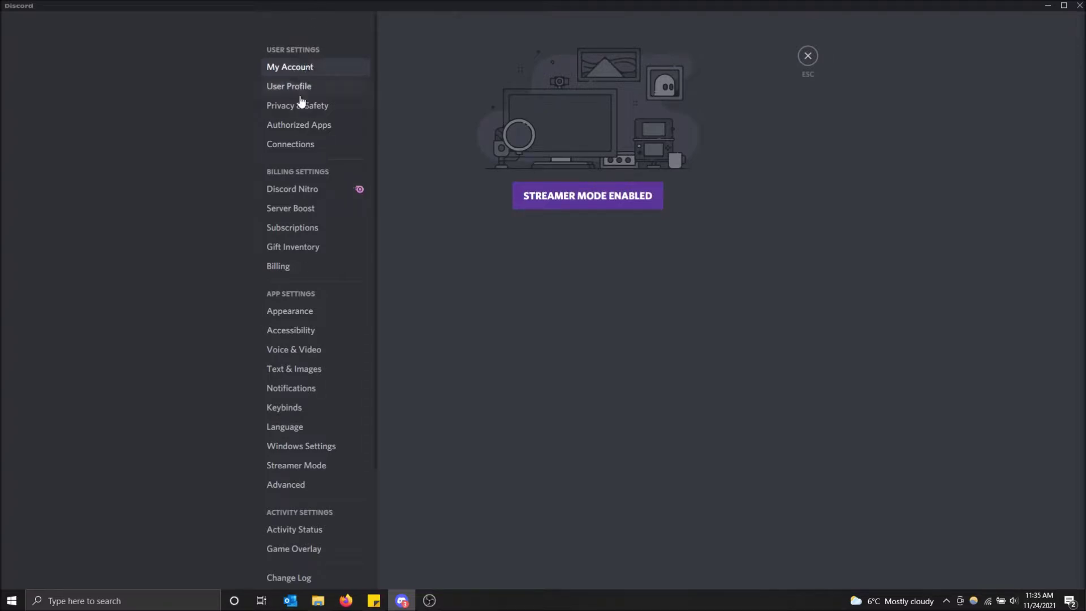
{"action": "left_click", "coordinate": [294, 353]}
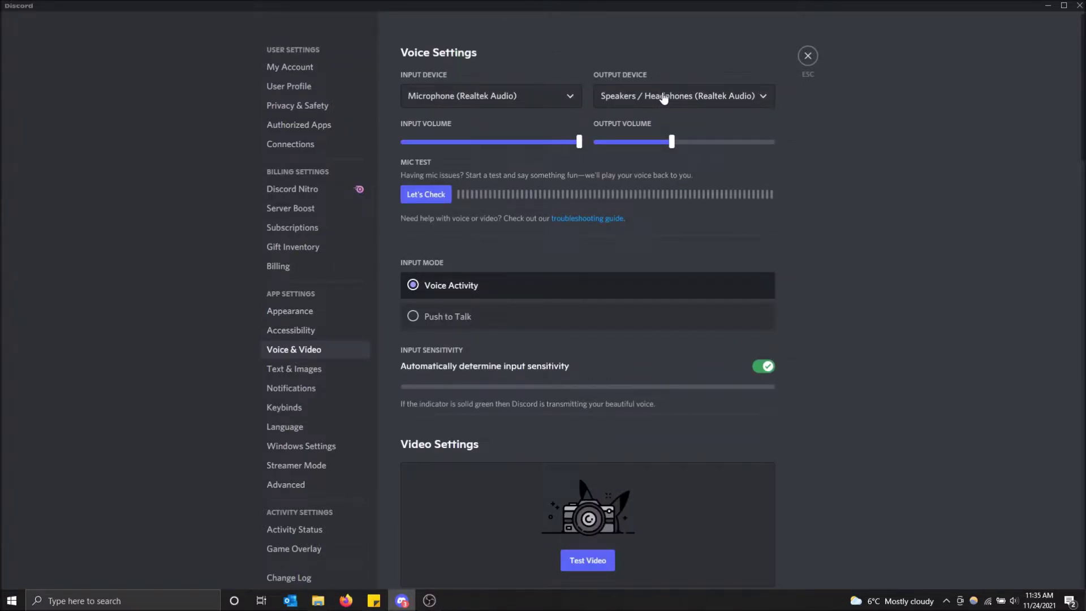
{"action": "left_click", "coordinate": [664, 98]}
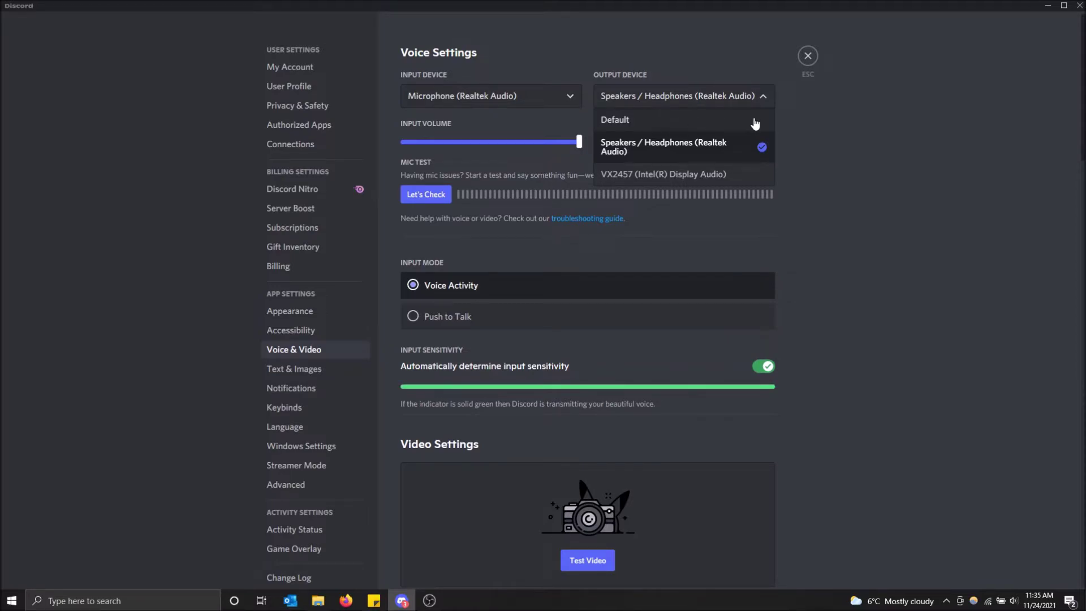
{"action": "left_click", "coordinate": [914, 134]}
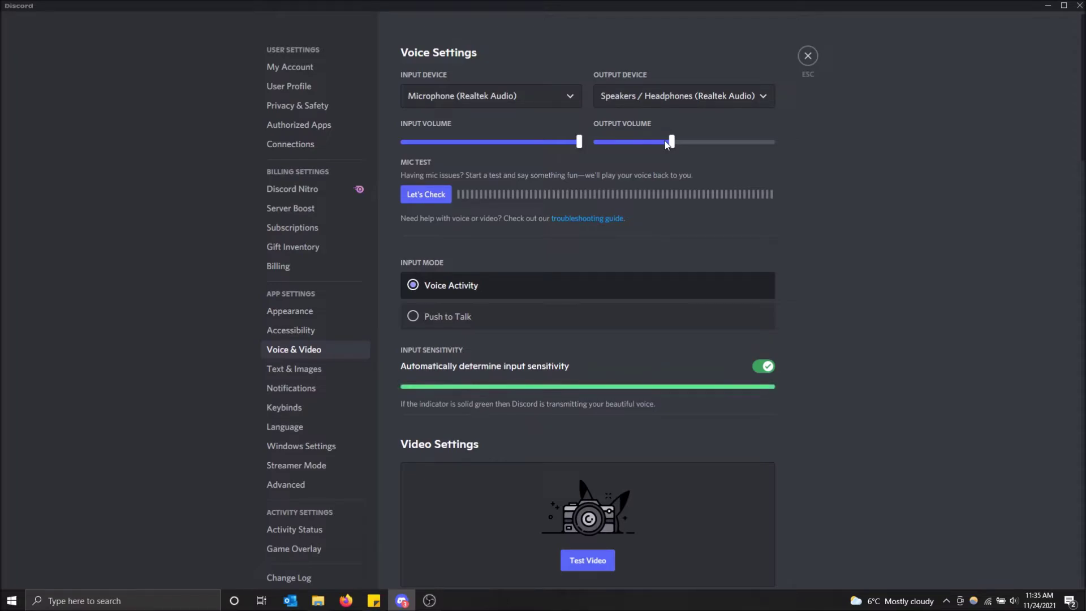
Nudge the Output Volume slider up to roughly 90 percent.
{"action": "mouse_move", "coordinate": [671, 142]}
{"action": "left_mouse_down"}
{"action": "mouse_move", "coordinate": [692, 143]}
{"action": "mouse_move", "coordinate": [676, 141]}
{"action": "left_mouse_up"}
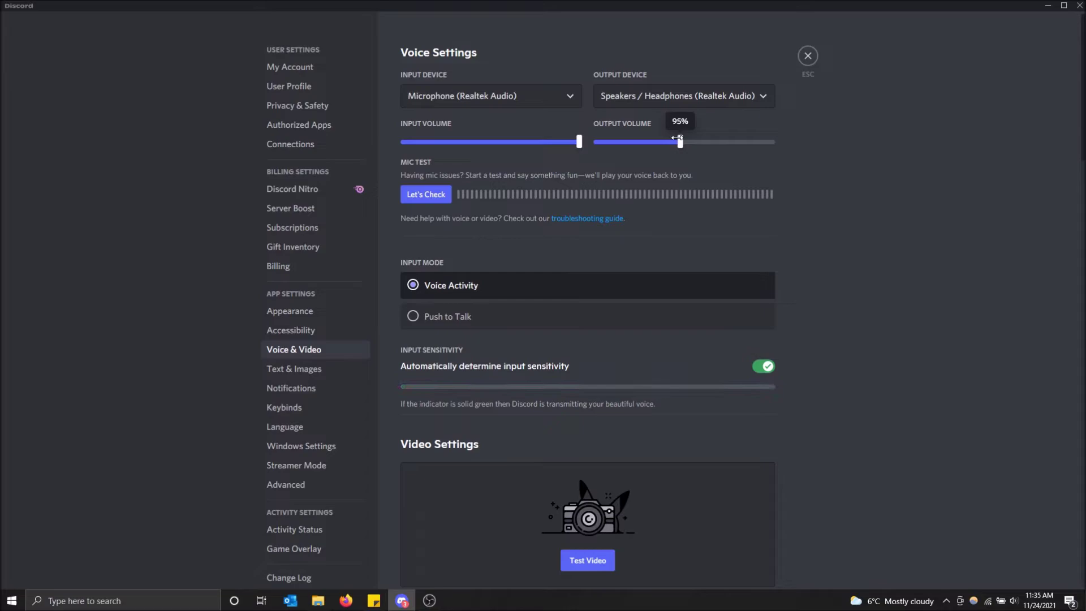
{"action": "left_click_drag", "start_coordinate": [676, 141], "coordinate": [673, 142]}
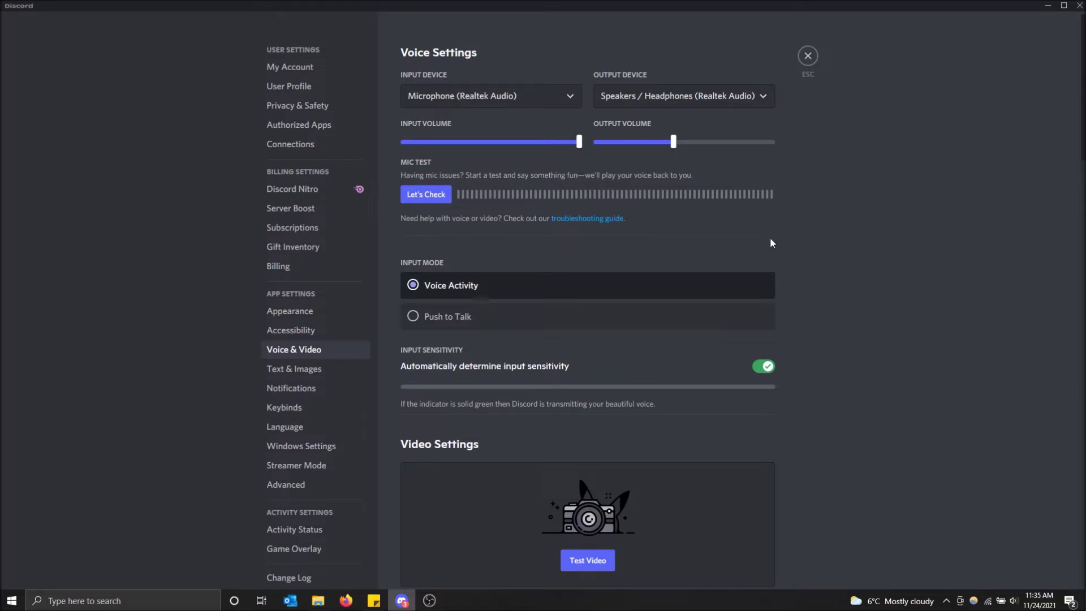
{"action": "scroll", "coordinate": [770, 237], "scroll_direction": "down", "scroll_amount": 4}
{"action": "scroll", "coordinate": [771, 246], "scroll_direction": "up", "scroll_amount": 2}
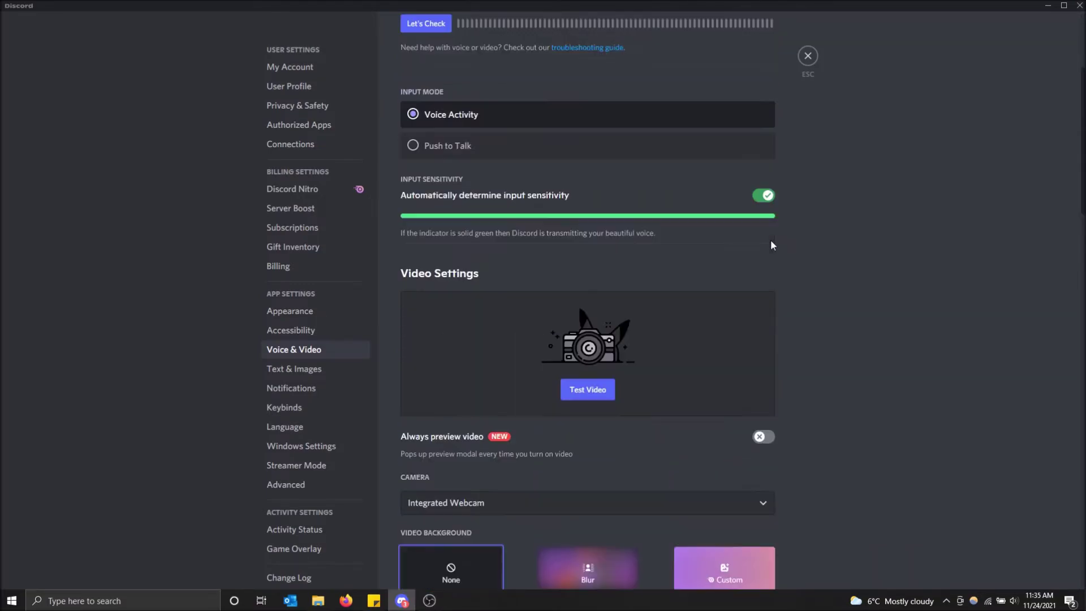
{"action": "scroll", "coordinate": [771, 245], "scroll_direction": "down", "scroll_amount": 4}
{"action": "scroll", "coordinate": [772, 245], "scroll_direction": "down", "scroll_amount": 4}
{"action": "scroll", "coordinate": [771, 245], "scroll_direction": "up", "scroll_amount": 6}
{"action": "scroll", "coordinate": [776, 245], "scroll_direction": "up", "scroll_amount": 4}
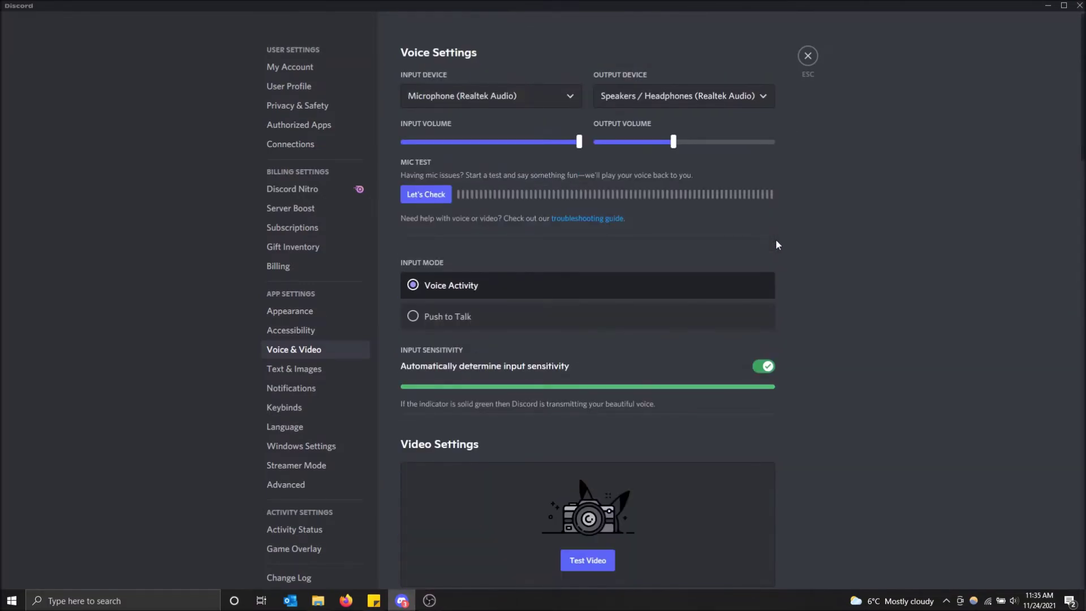
Close Voice & Video settings to return to the Friends list.
{"action": "left_click", "coordinate": [811, 57]}
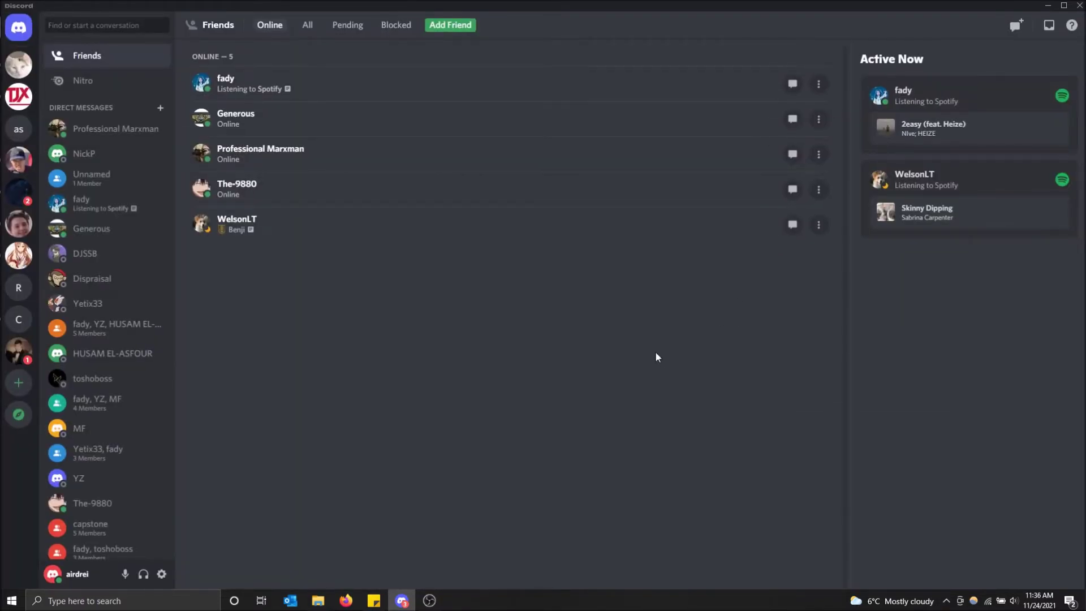